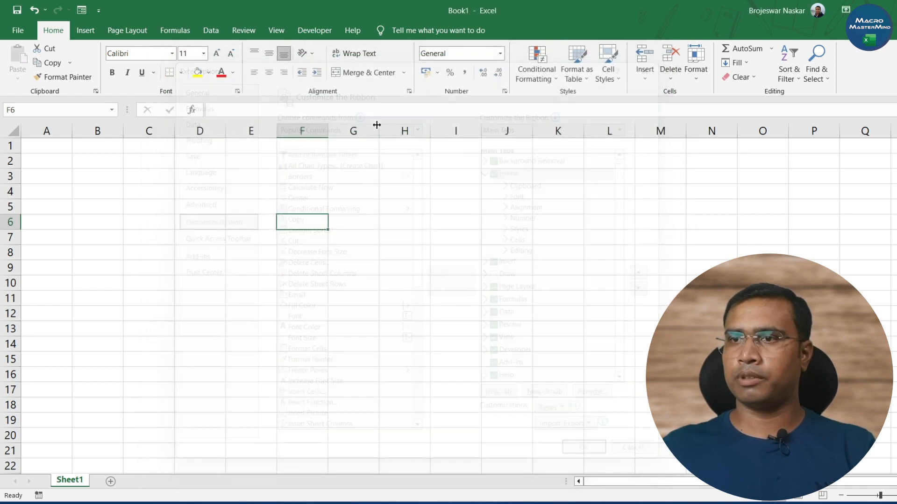
- Enable the Developer tab in the ribbon customization options and apply the change
{"action": "left_click", "coordinate": [20, 37]}
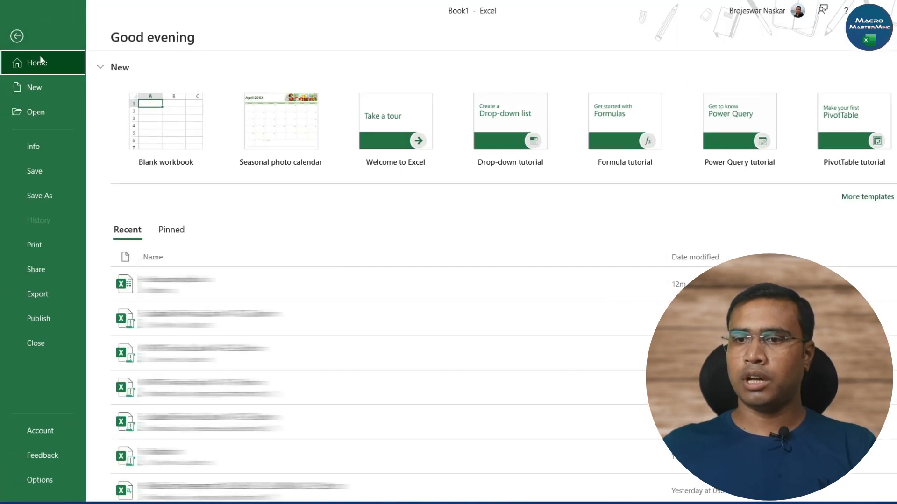
{"action": "left_click", "coordinate": [45, 484]}
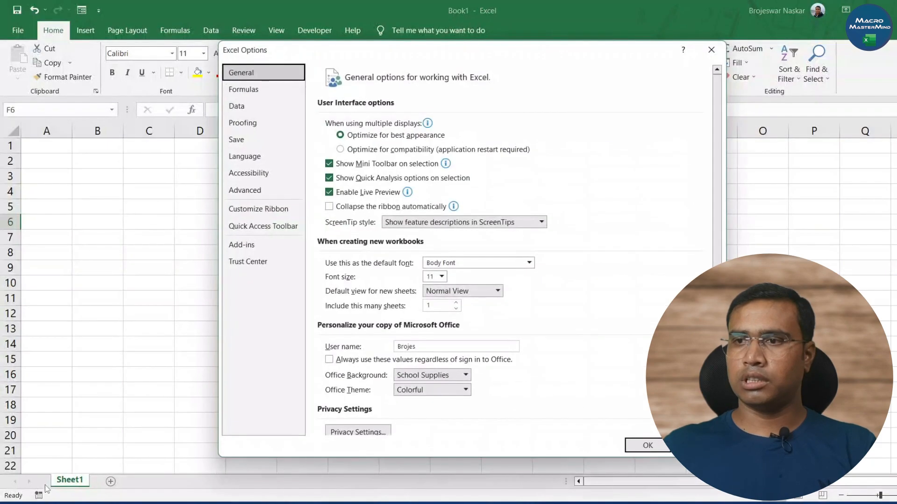
{"action": "left_click", "coordinate": [256, 210]}
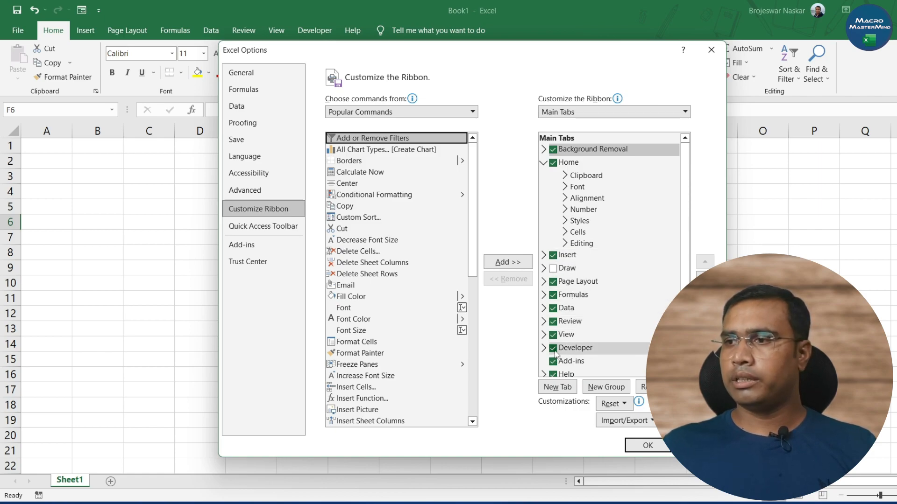
{"action": "left_click", "coordinate": [553, 348]}
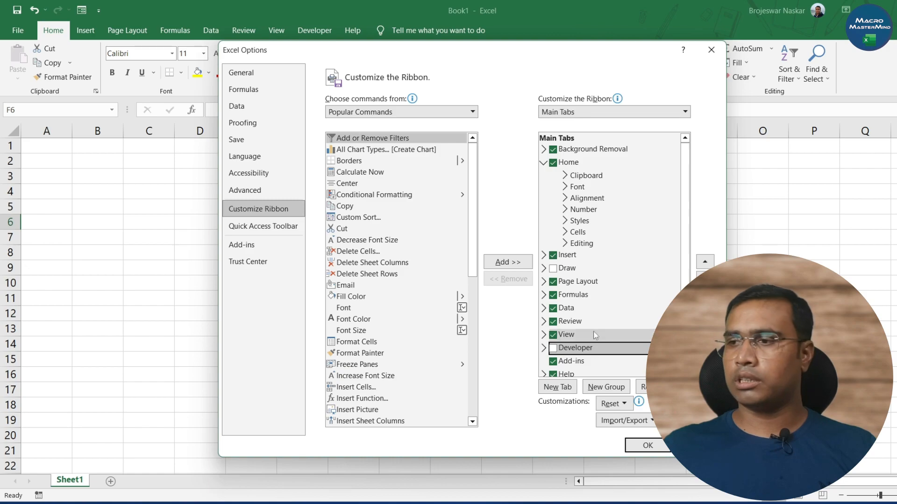
{"action": "left_click", "coordinate": [553, 348]}
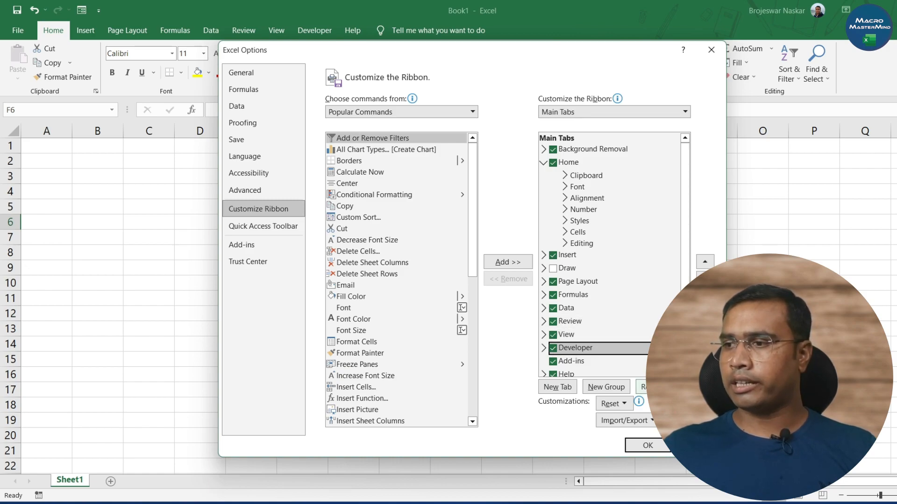
{"action": "left_click", "coordinate": [648, 446]}
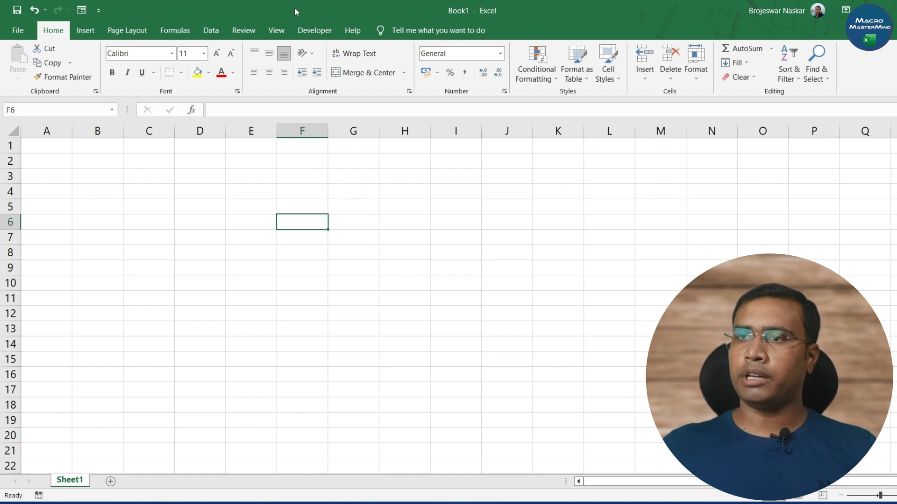
- Set up a new macro recording named Forst_Macro with the shortcut Ctrl+Shift+A
{"action": "left_click", "coordinate": [314, 30]}
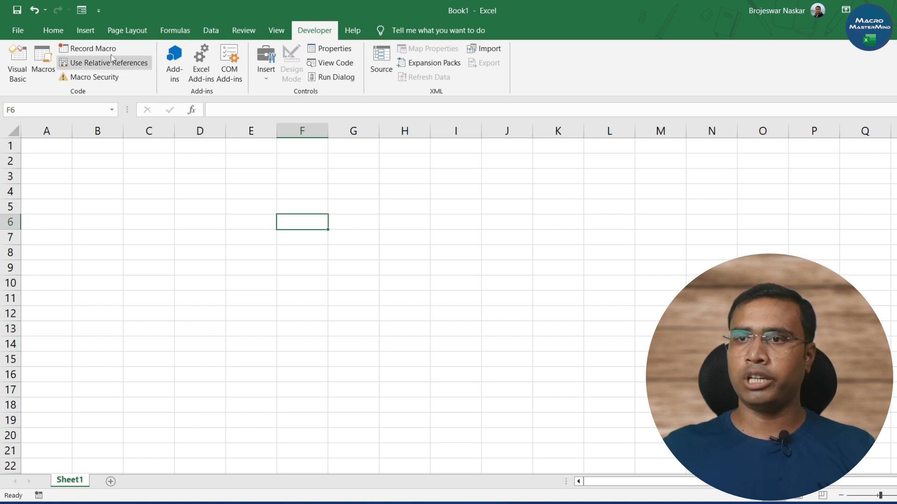
{"action": "left_click", "coordinate": [88, 48]}
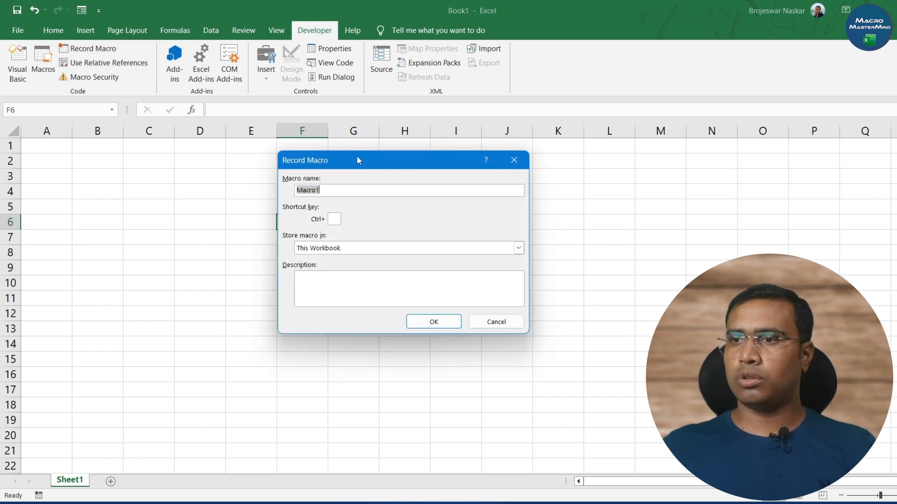
{"action": "left_click_drag", "start_coordinate": [357, 158], "coordinate": [329, 158]}
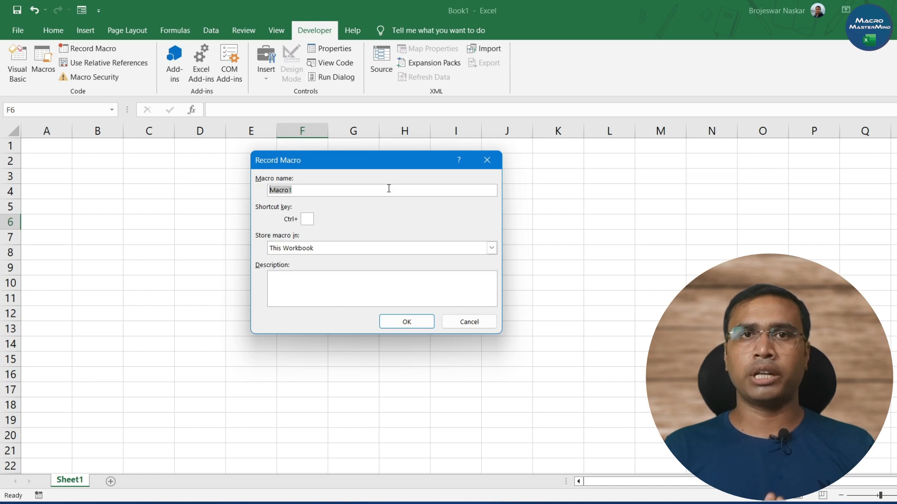
{"action": "type", "text": "FirstMacro"}
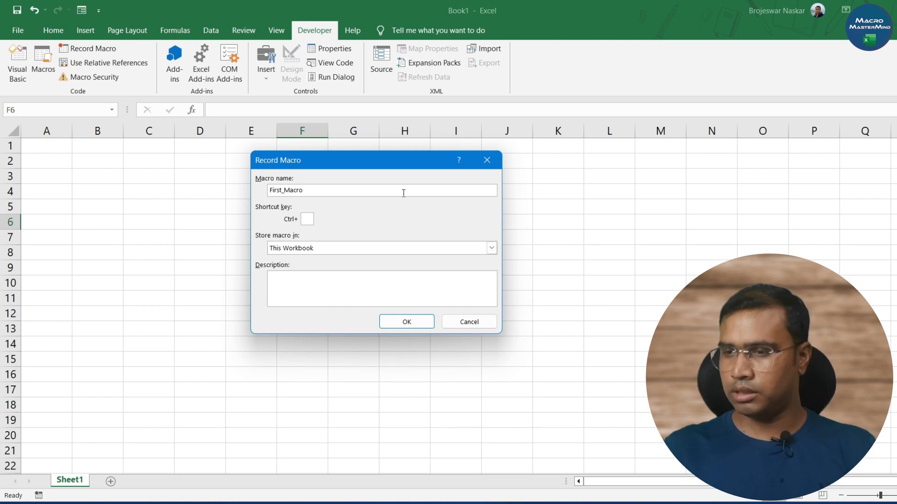
{"action": "type", "text": "_"}
{"action": "left_click", "coordinate": [343, 191]}
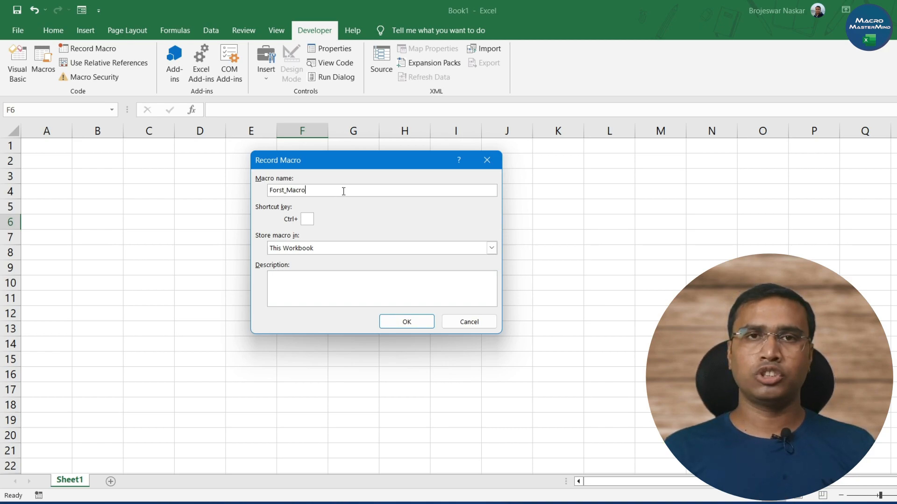
{"action": "key", "text": "Tab"}
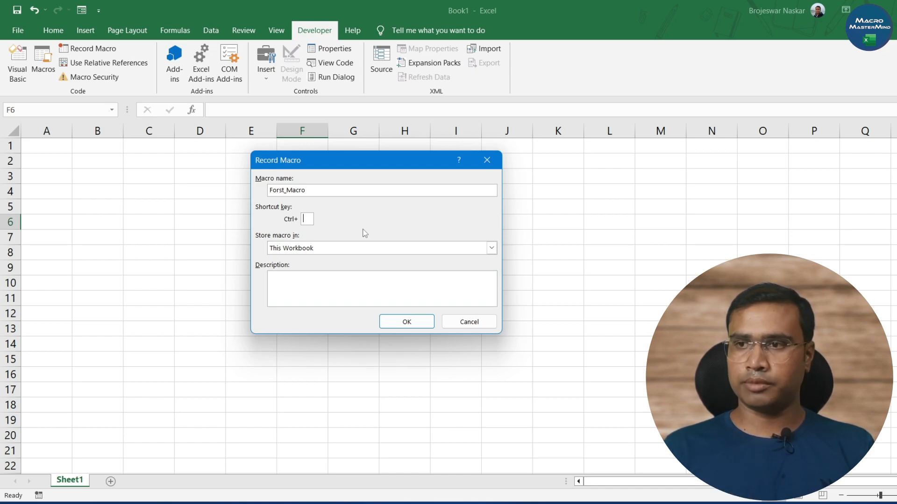
{"action": "type", "text": "A"}
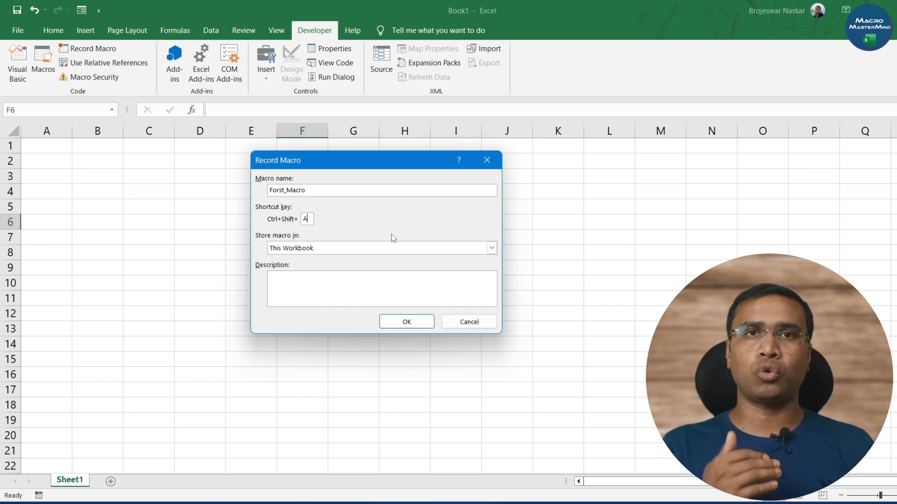
- Store the macro in This Workbook with the description "Our first macro" and start recording
{"action": "left_click", "coordinate": [315, 248]}
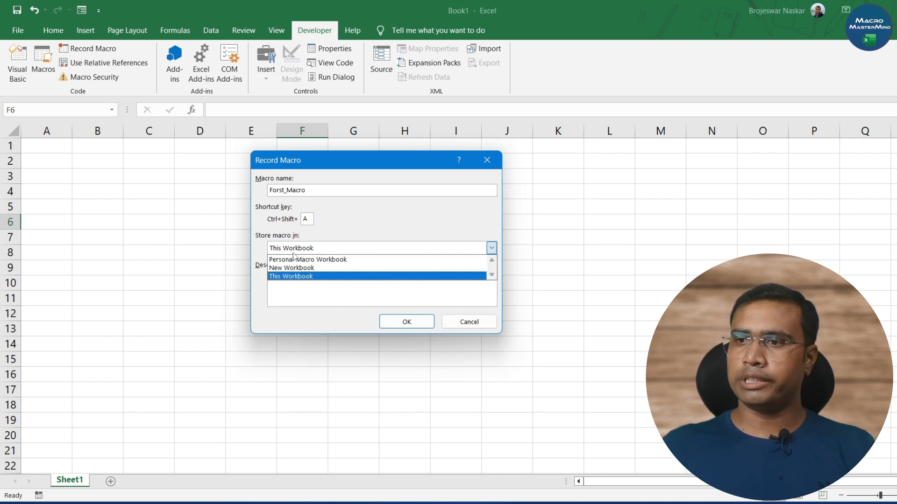
{"action": "left_click", "coordinate": [327, 277]}
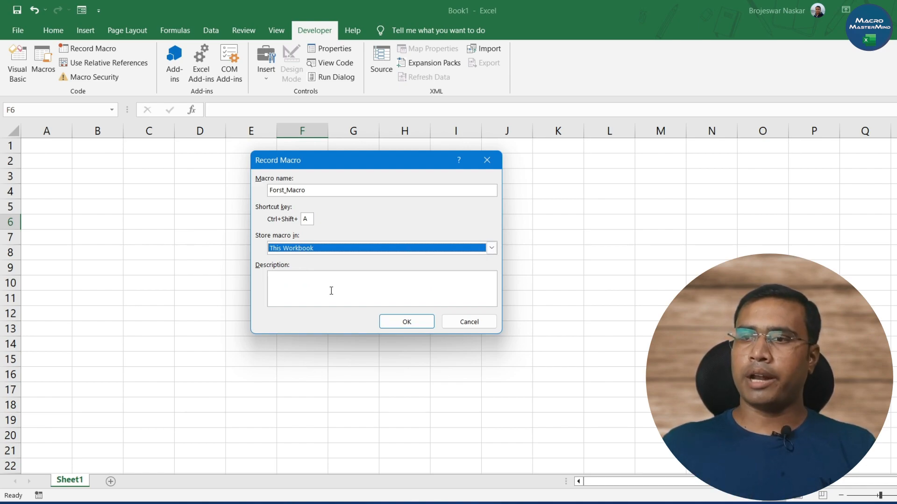
{"action": "left_click", "coordinate": [306, 283]}
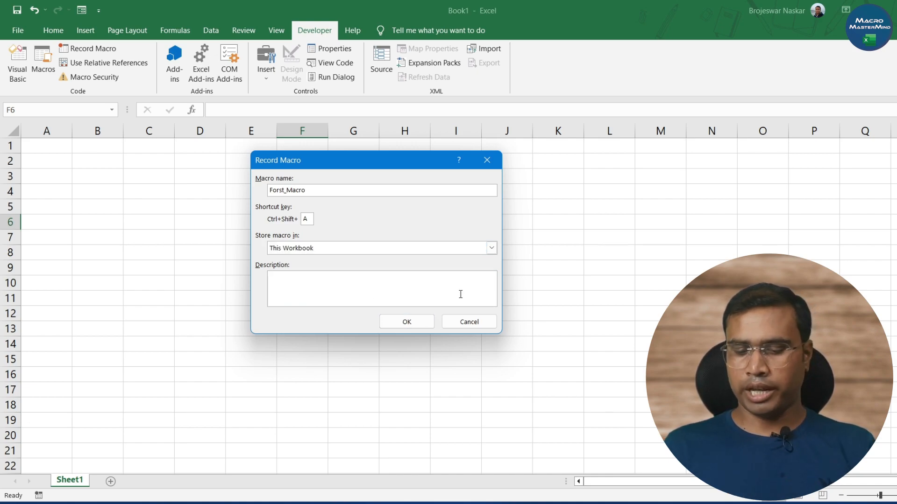
{"action": "type", "text": "Our fir"}
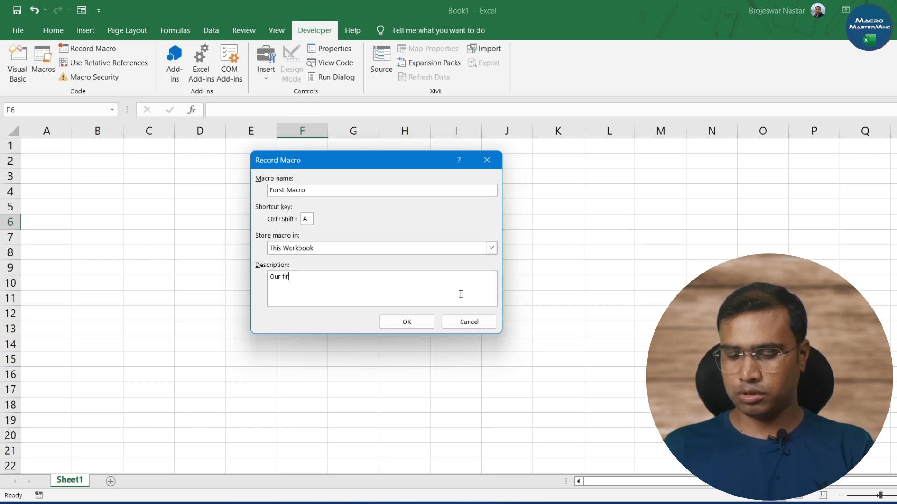
{"action": "type", "text": "st macro"}
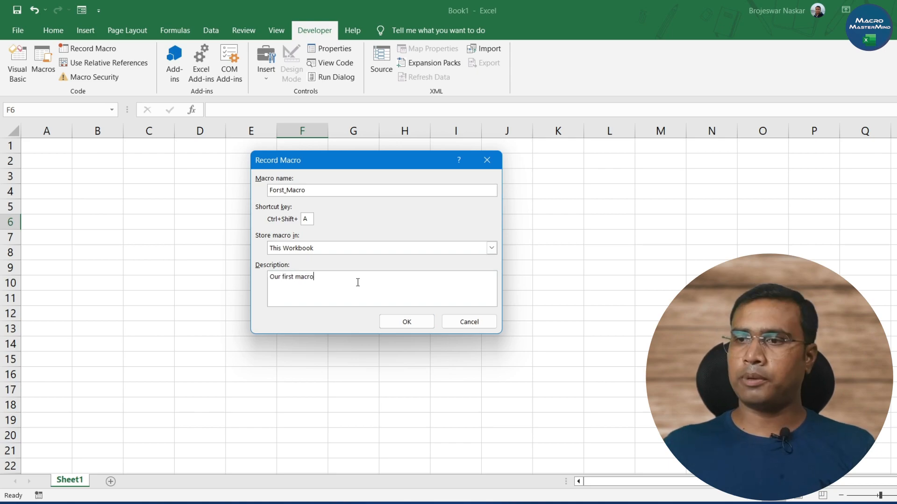
{"action": "left_click", "coordinate": [404, 322]}
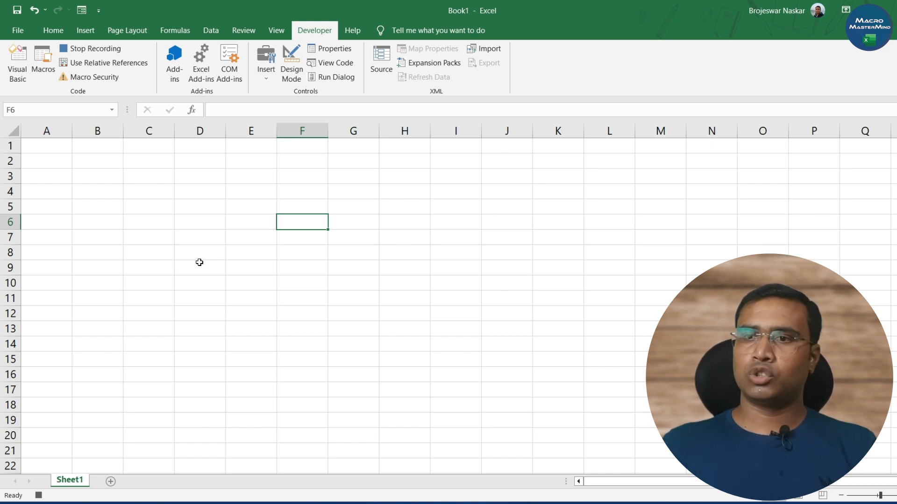
- Enter "Excel" in cell B3 and "Tutorial" in cell C3
{"action": "left_click", "coordinate": [98, 176]}
{"action": "type", "text": "Excel"}
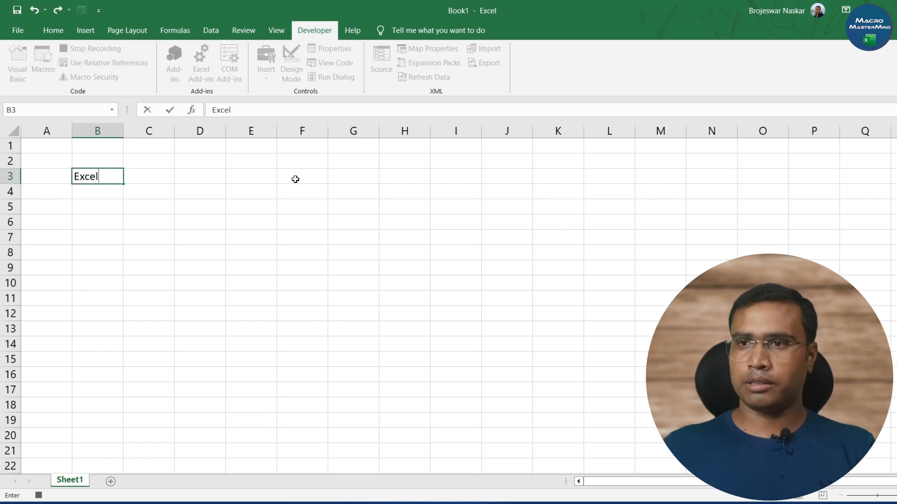
{"action": "left_click", "coordinate": [147, 181]}
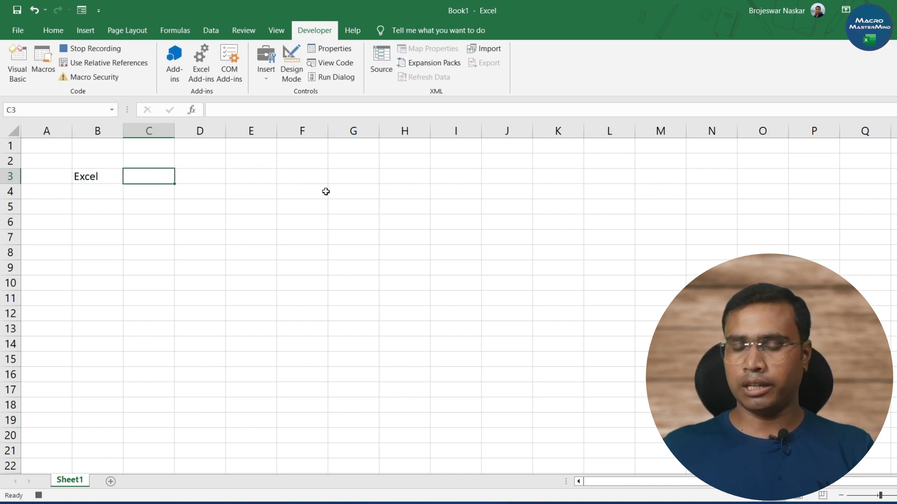
{"action": "type", "text": "Tuto"}
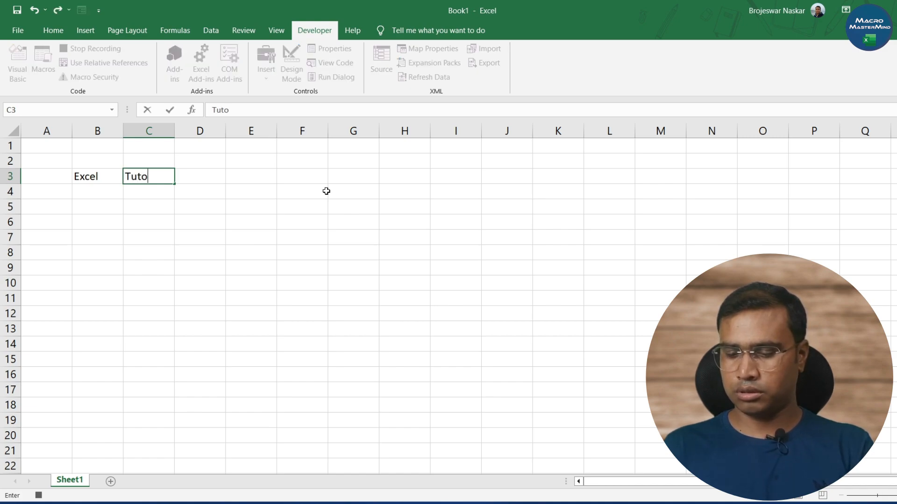
{"action": "type", "text": "rial"}
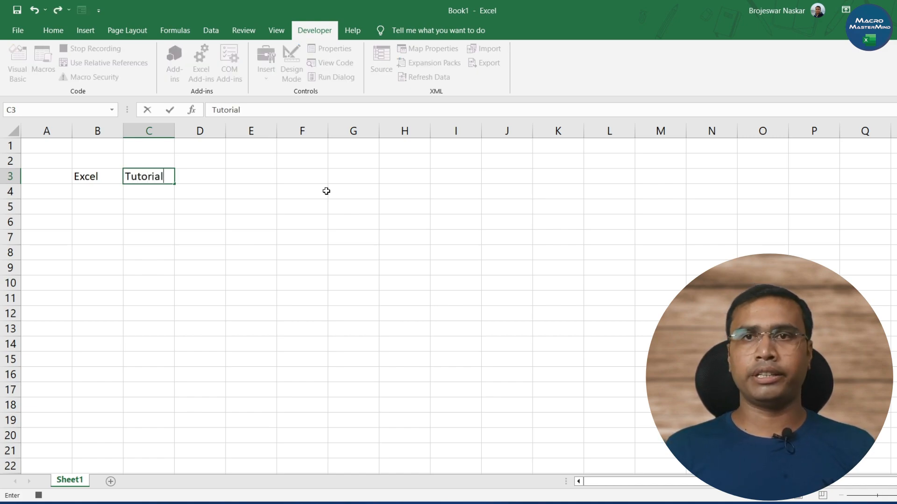
- Fill cells B3:C3 with yellow, then stop the macro recording with cell C5 selected
{"action": "left_click_drag", "start_coordinate": [95, 176], "coordinate": [147, 177]}
{"action": "left_click", "coordinate": [53, 31]}
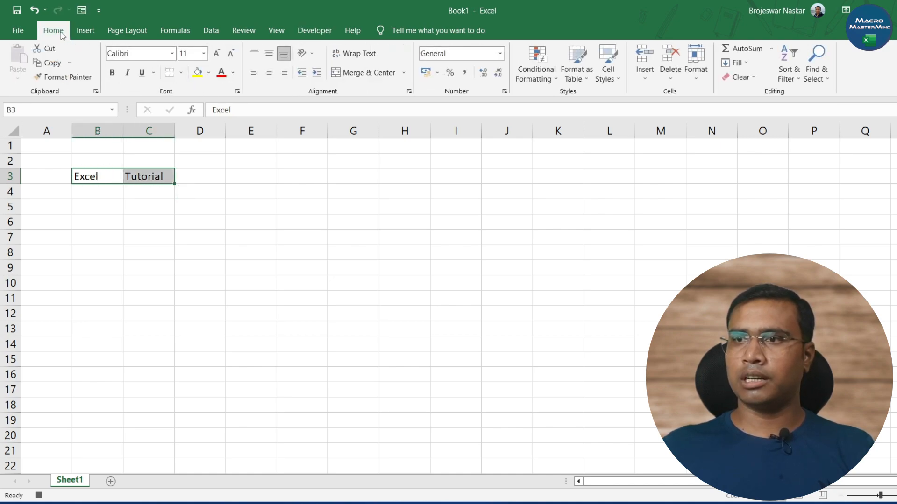
{"action": "left_click", "coordinate": [198, 72]}
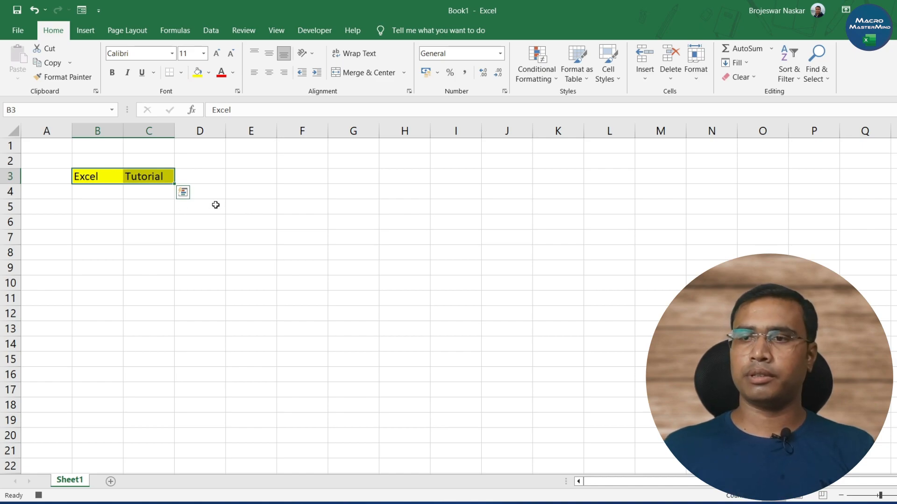
{"action": "left_click", "coordinate": [149, 209]}
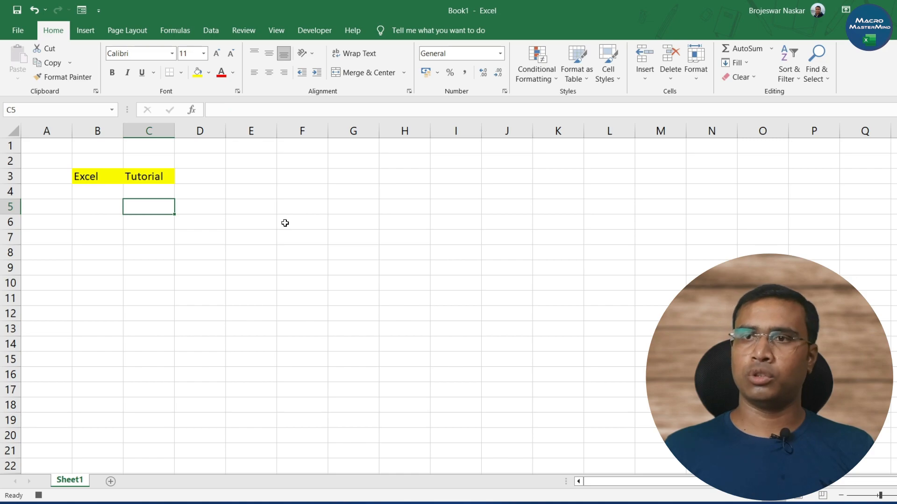
{"action": "left_click", "coordinate": [39, 496]}
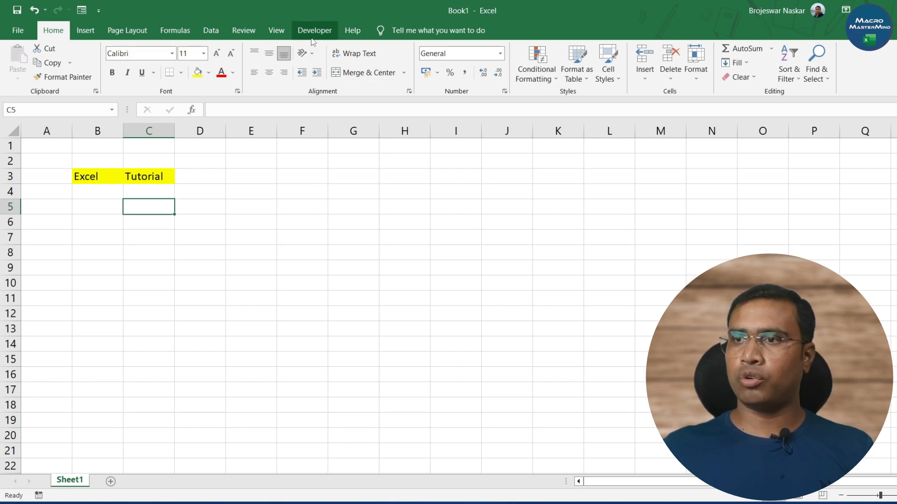
- Delete columns B through E to remove the recorded text and its fill from the sheet
{"action": "left_click", "coordinate": [327, 31]}
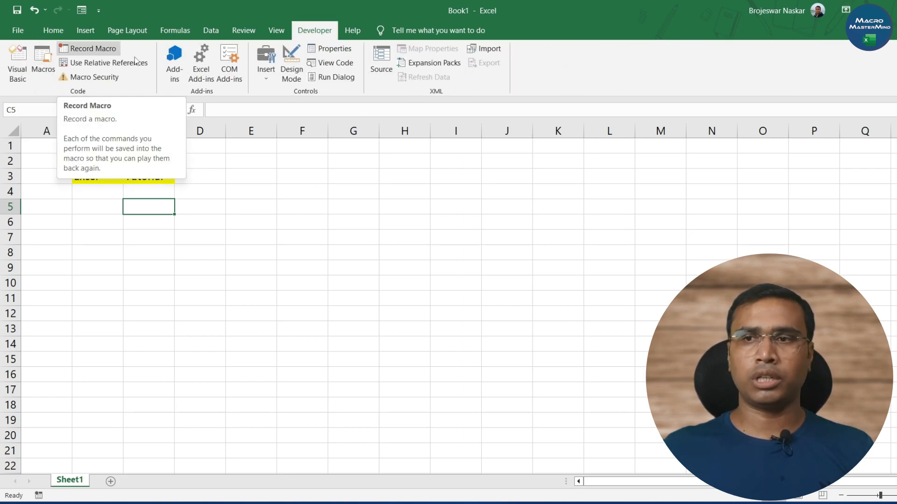
{"action": "left_click", "coordinate": [256, 202]}
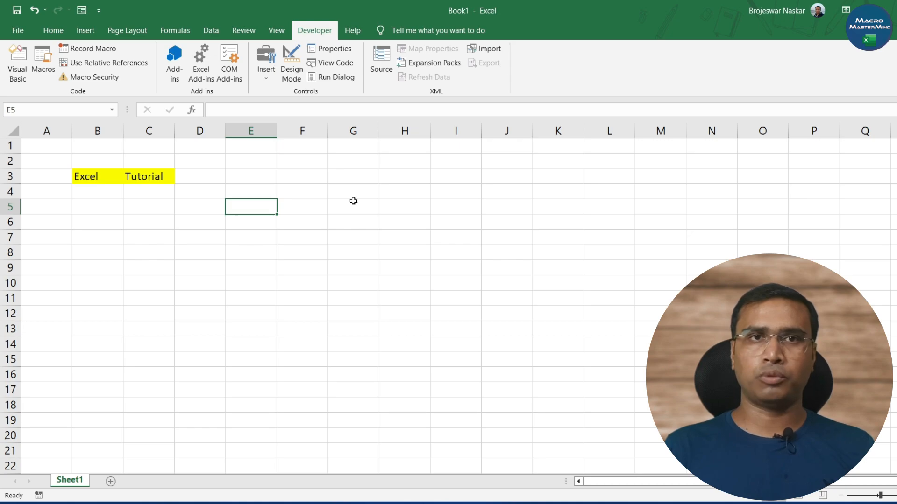
{"action": "left_click_drag", "start_coordinate": [110, 131], "coordinate": [234, 141]}
{"action": "key", "text": "Delete"}
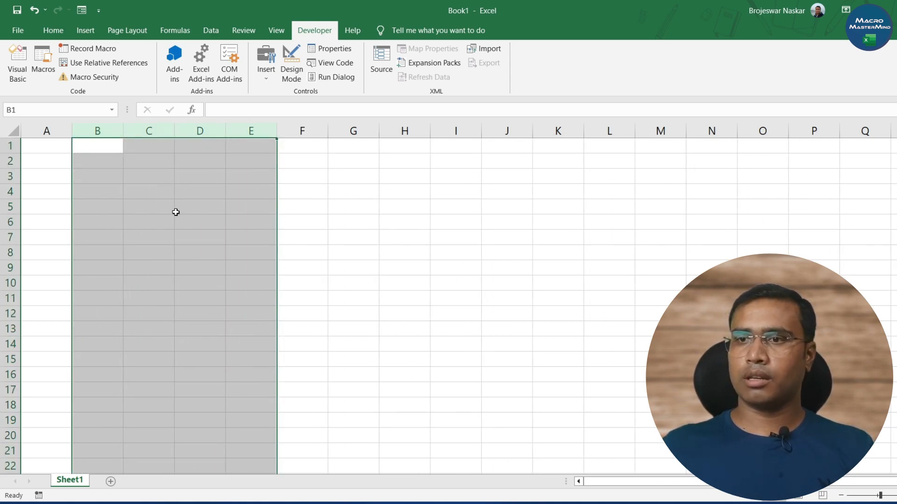
- Run the recorded macro Forst_Macro on the cleared sheet and check the range around B3:C3
{"action": "left_click", "coordinate": [175, 213]}
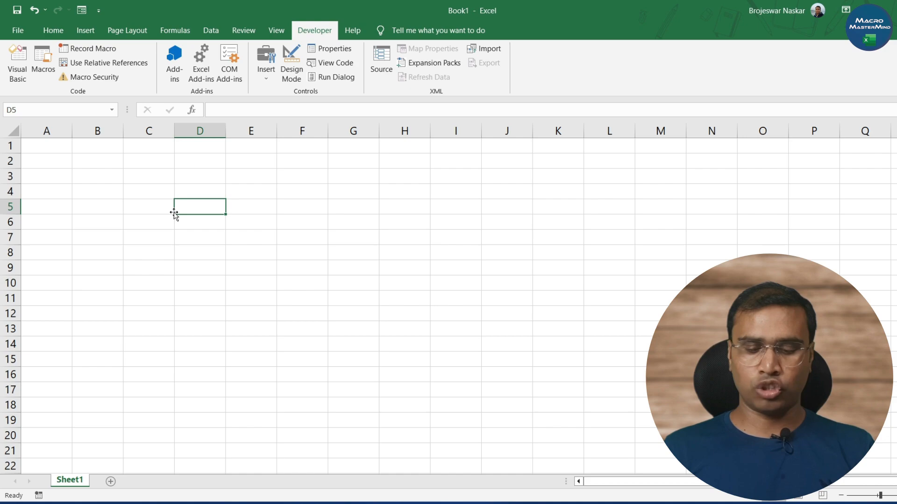
{"action": "key", "text": "ctrl+shift+m"}
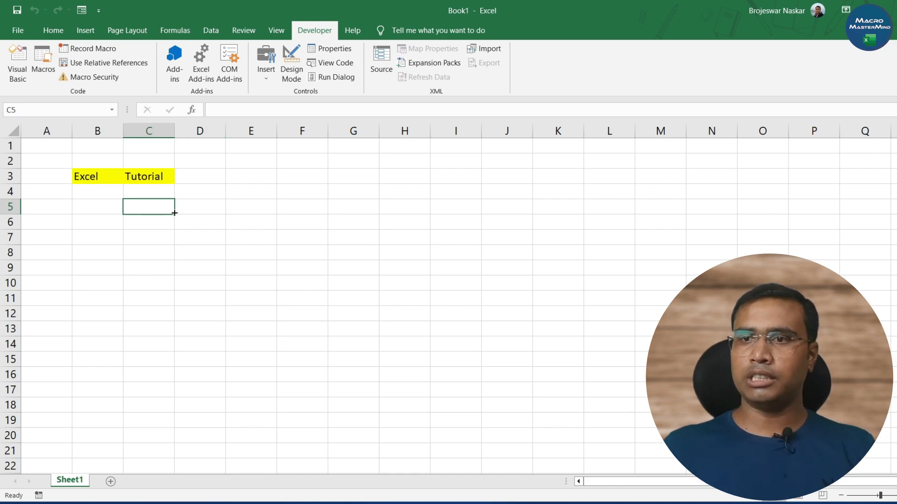
{"action": "left_click_drag", "start_coordinate": [85, 177], "coordinate": [168, 267]}
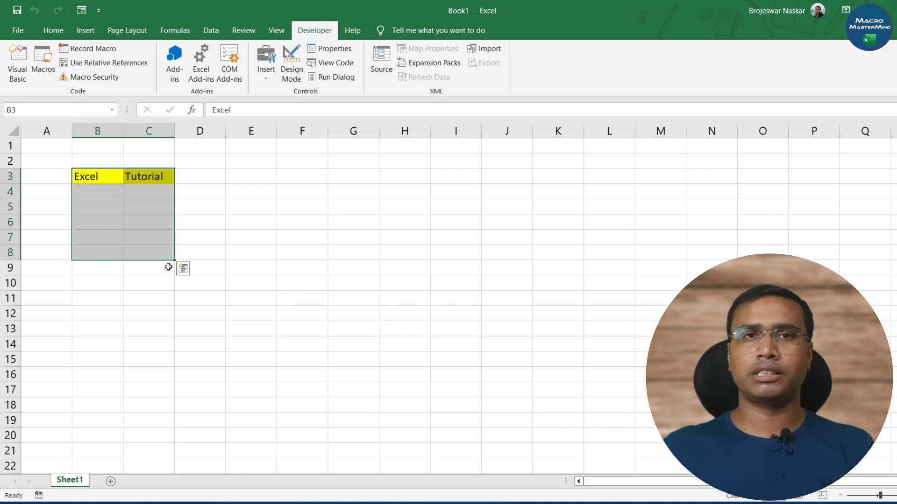
{"action": "left_click", "coordinate": [166, 241]}
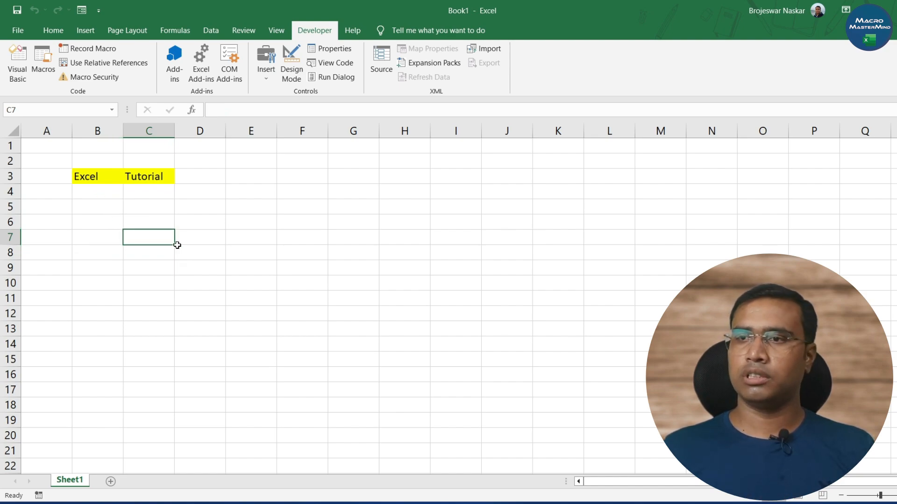
- Delete columns B and C to clear the macro's output, then select cell C3
{"action": "left_click_drag", "start_coordinate": [149, 130], "coordinate": [88, 131]}
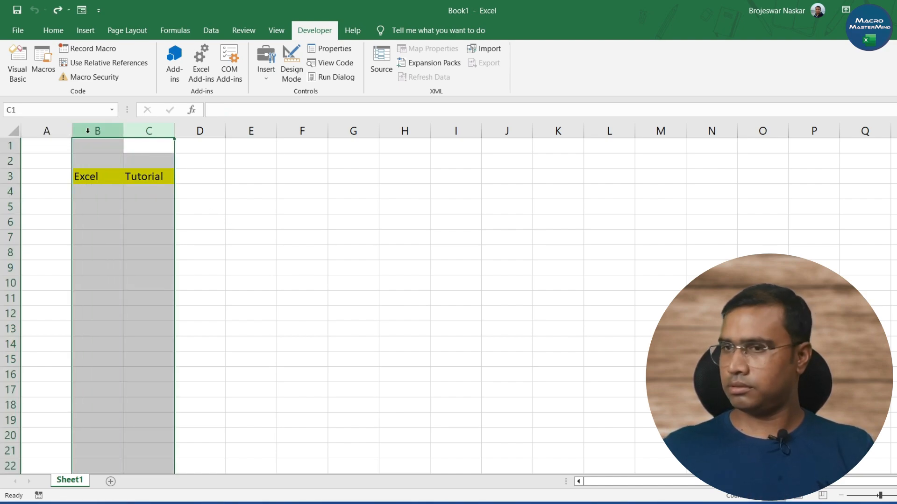
{"action": "key", "text": "ctrl+minus"}
{"action": "left_click", "coordinate": [148, 176]}
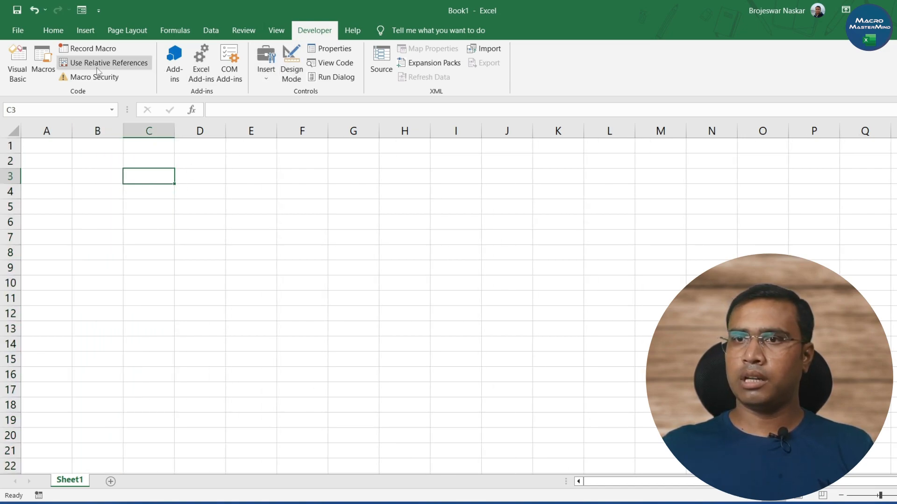
- Run Forst_Macro from the list of macros in all open workbooks
{"action": "left_click", "coordinate": [42, 61]}
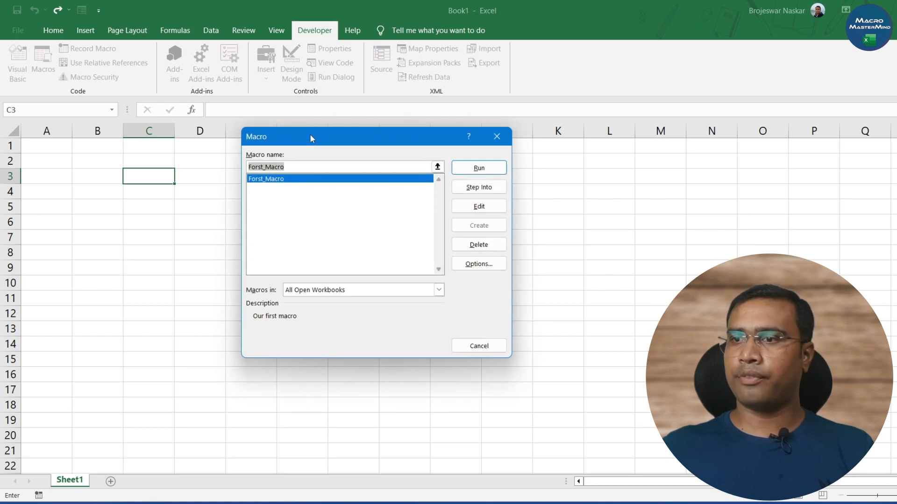
{"action": "left_click_drag", "start_coordinate": [310, 133], "coordinate": [273, 143]}
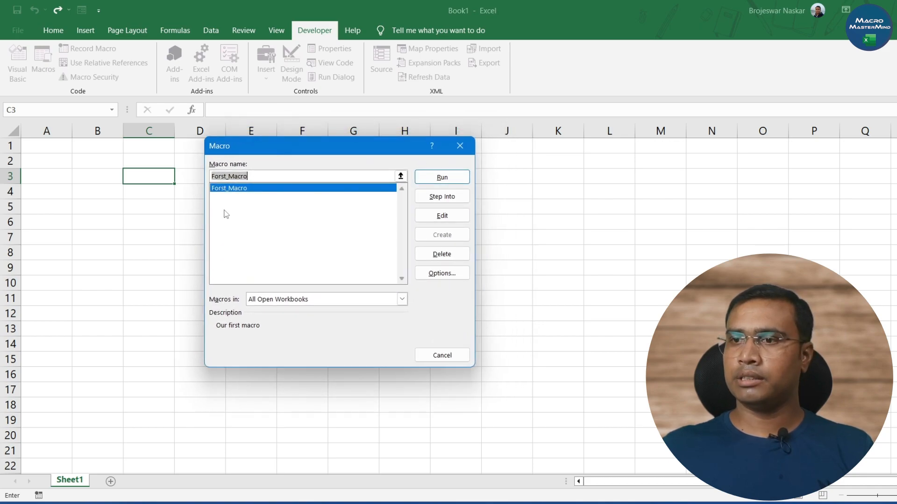
{"action": "left_click", "coordinate": [242, 189]}
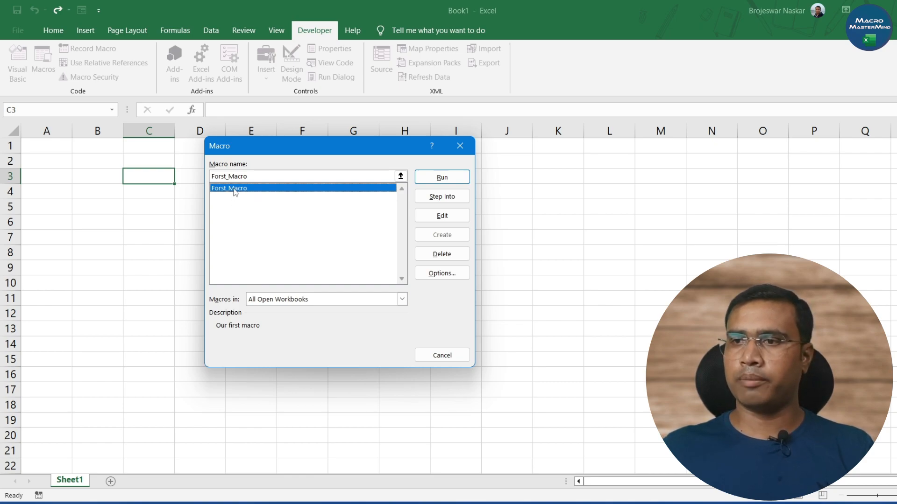
{"action": "left_click", "coordinate": [444, 178]}
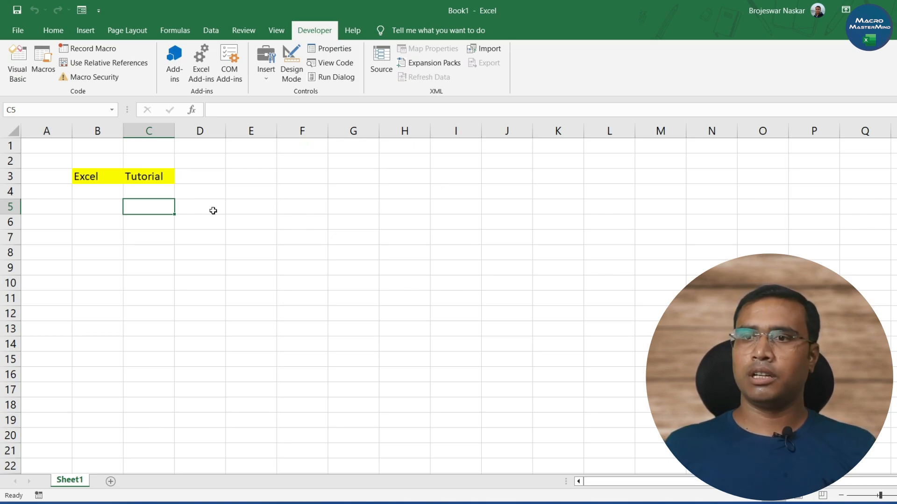
- Clear the sheet again by deleting columns B and C, leaving cell E6 selected
{"action": "left_click_drag", "start_coordinate": [157, 129], "coordinate": [88, 123]}
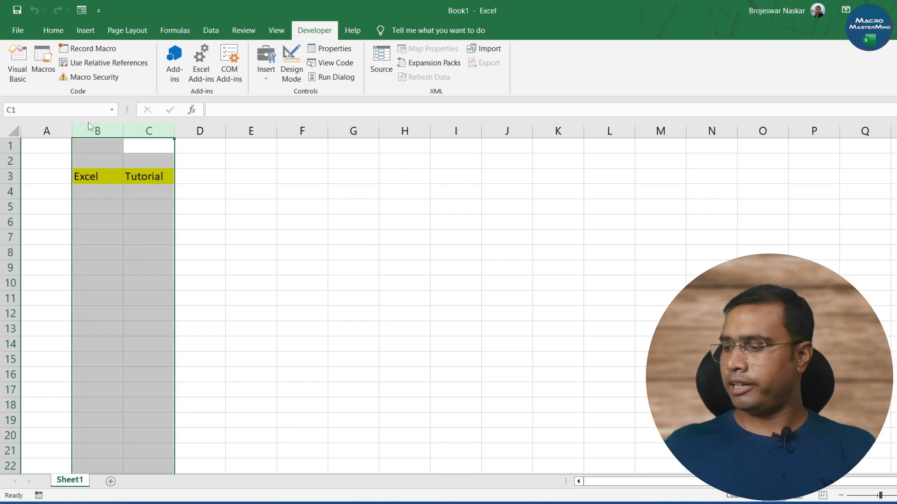
{"action": "key", "text": "ctrl+minus"}
{"action": "left_click", "coordinate": [254, 223]}
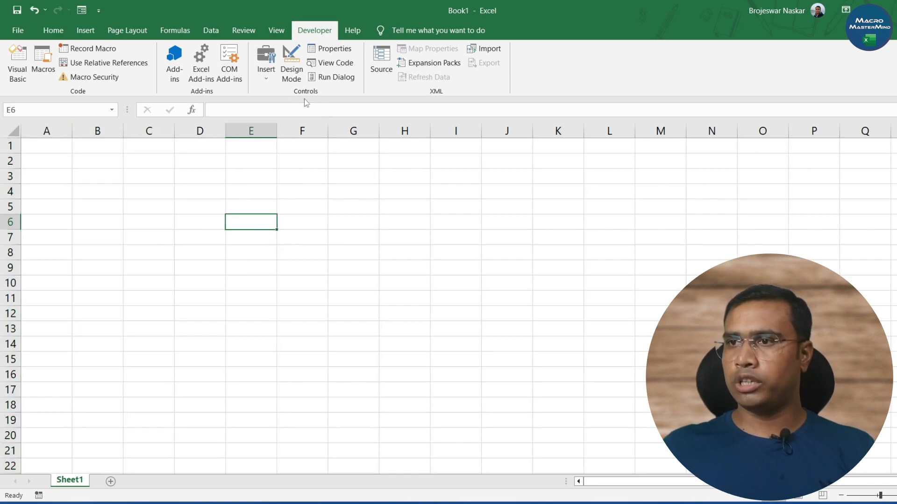
- Insert a form control button spanning about E3 to G5 and assign Forst_Macro to it
{"action": "left_click", "coordinate": [267, 79]}
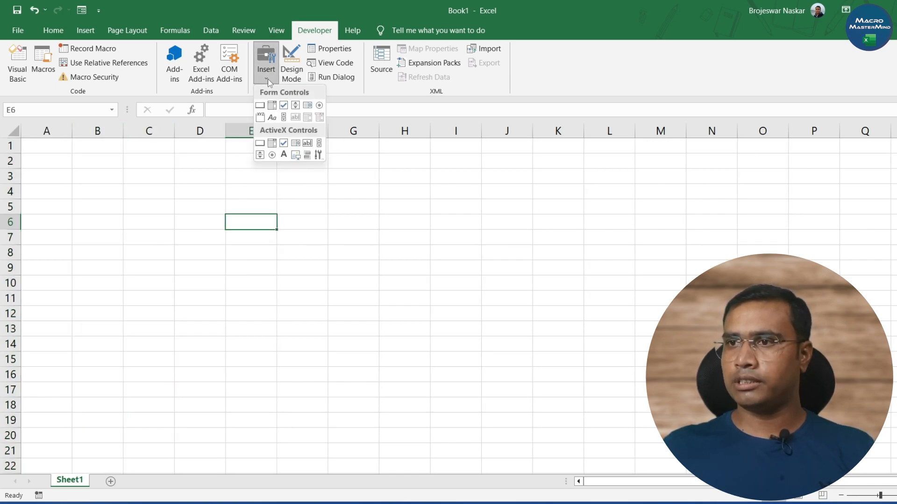
{"action": "left_click", "coordinate": [260, 106]}
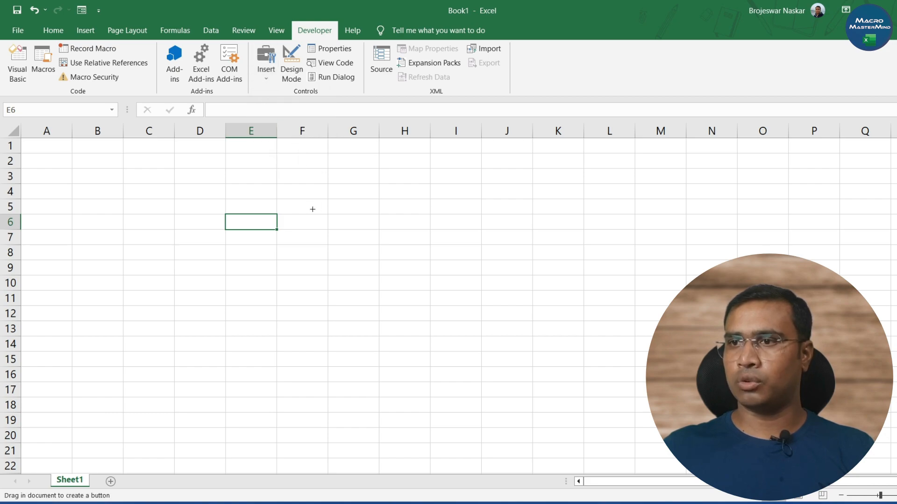
{"action": "left_click_drag", "start_coordinate": [258, 168], "coordinate": [340, 209]}
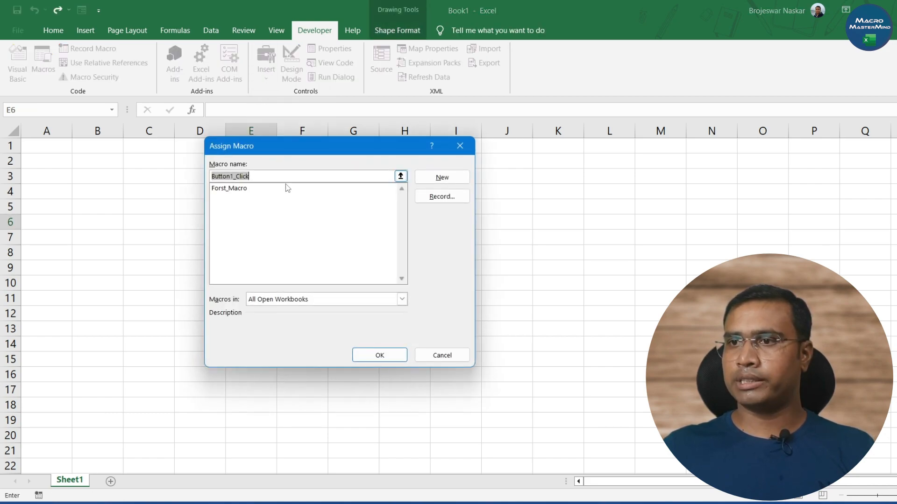
{"action": "left_click", "coordinate": [242, 190]}
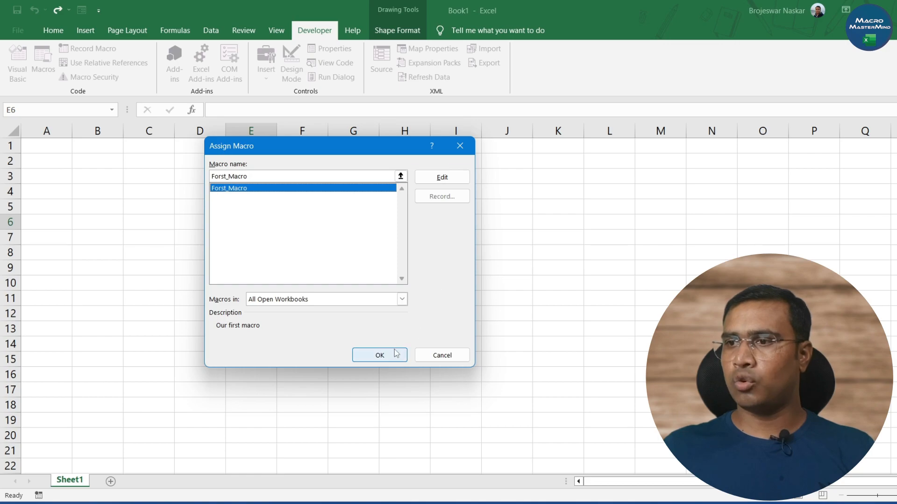
{"action": "left_click", "coordinate": [377, 355]}
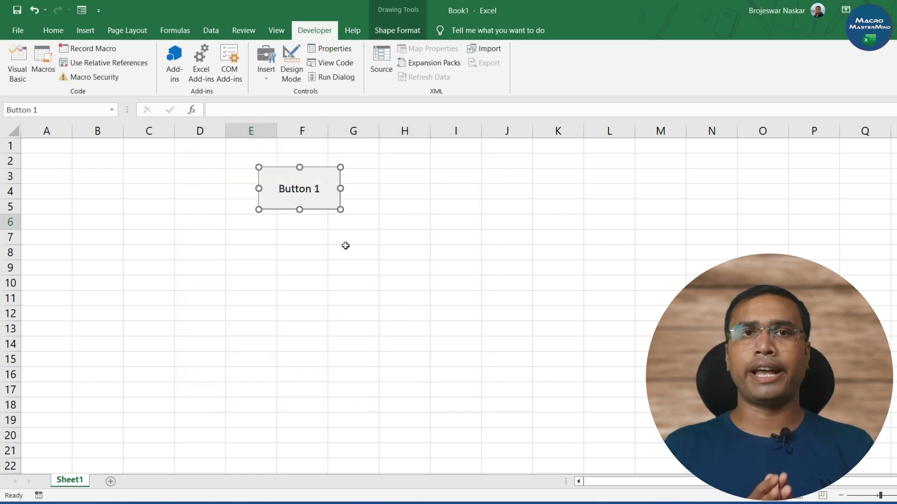
- Change the button's caption to "Macro" and run its assigned macro with it, leaving cell F8 selected
{"action": "left_click", "coordinate": [296, 188]}
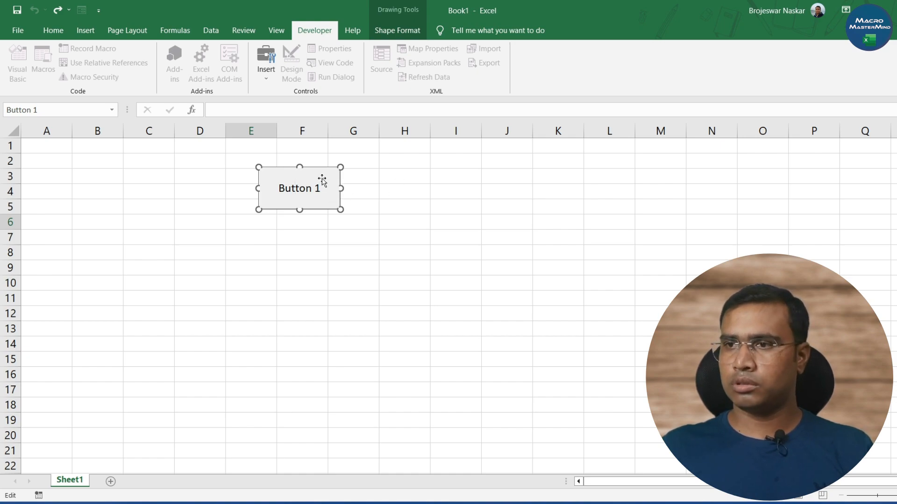
{"action": "left_click_drag", "start_coordinate": [320, 188], "coordinate": [260, 189]}
{"action": "type", "text": "Macro"}
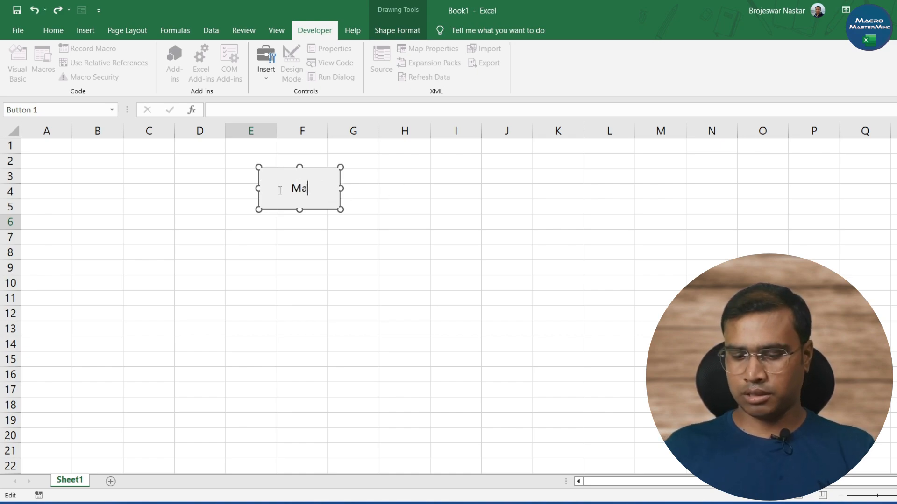
{"action": "left_click", "coordinate": [372, 299]}
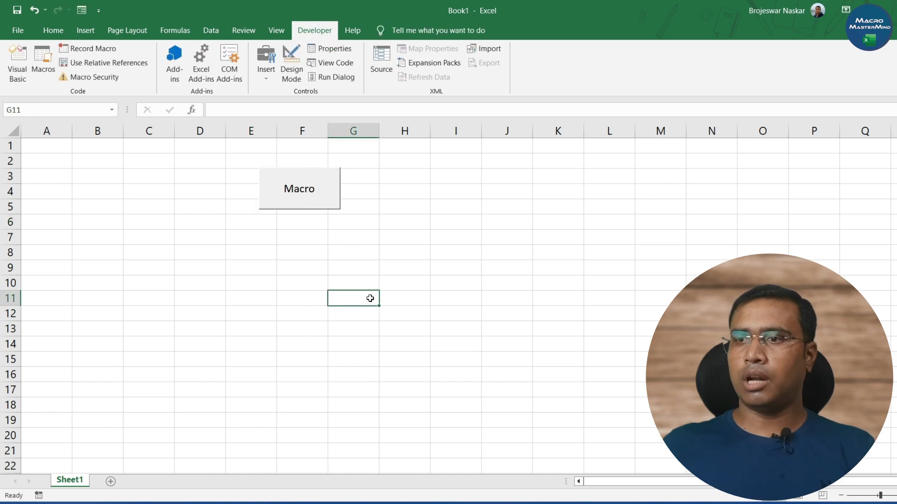
{"action": "left_click", "coordinate": [310, 191]}
{"action": "left_click", "coordinate": [311, 256]}
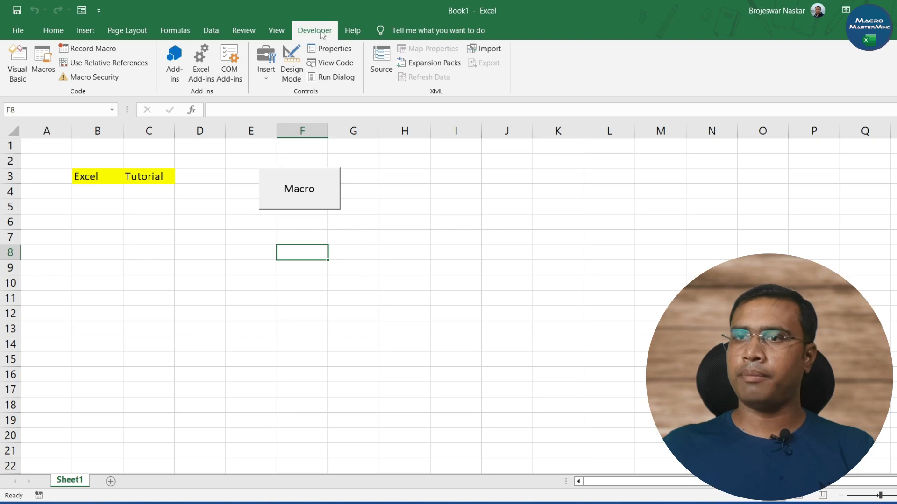
- Open Forst_Macro's code in the Visual Basic editor and examine the comment lines at the start of the procedure
{"action": "key", "text": "alt+F8"}
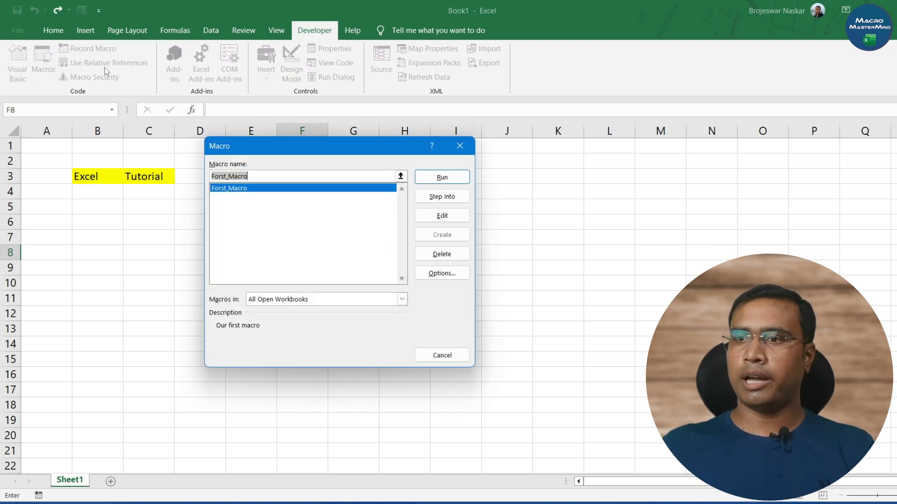
{"action": "left_click", "coordinate": [440, 214]}
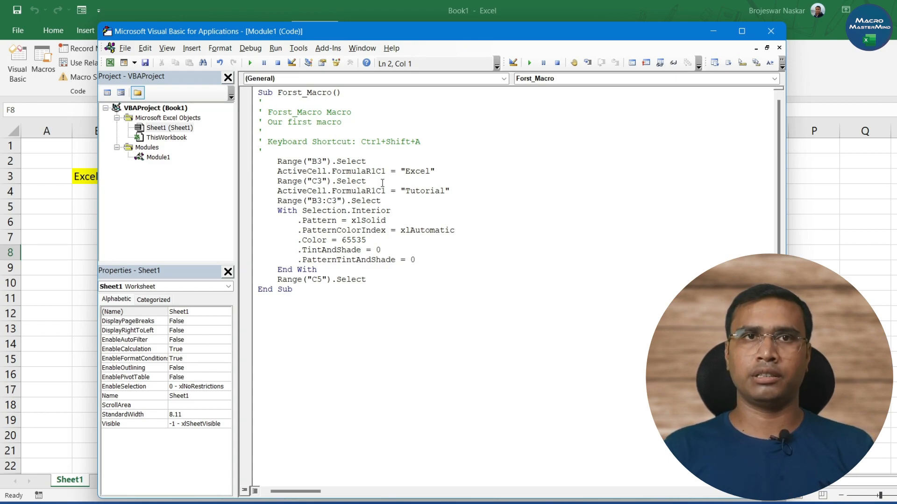
{"action": "left_click", "coordinate": [323, 100]}
{"action": "left_click_drag", "start_coordinate": [304, 114], "coordinate": [352, 145]}
{"action": "left_click", "coordinate": [225, 155]}
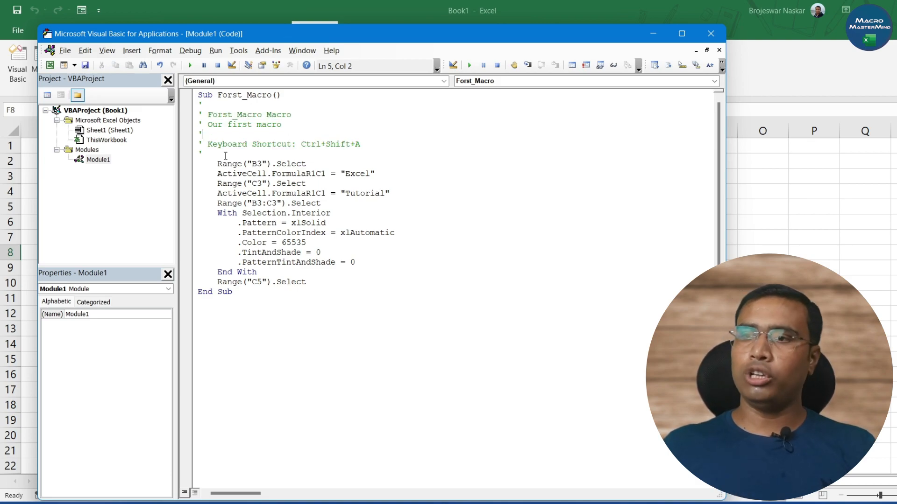
{"action": "left_click_drag", "start_coordinate": [203, 154], "coordinate": [183, 106]}
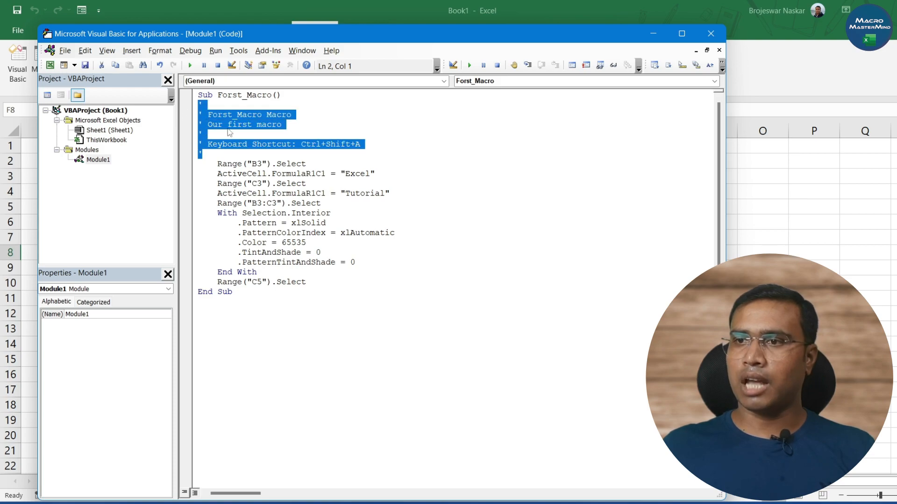
{"action": "left_click_drag", "start_coordinate": [225, 174], "coordinate": [261, 224]}
{"action": "left_click", "coordinate": [222, 143]}
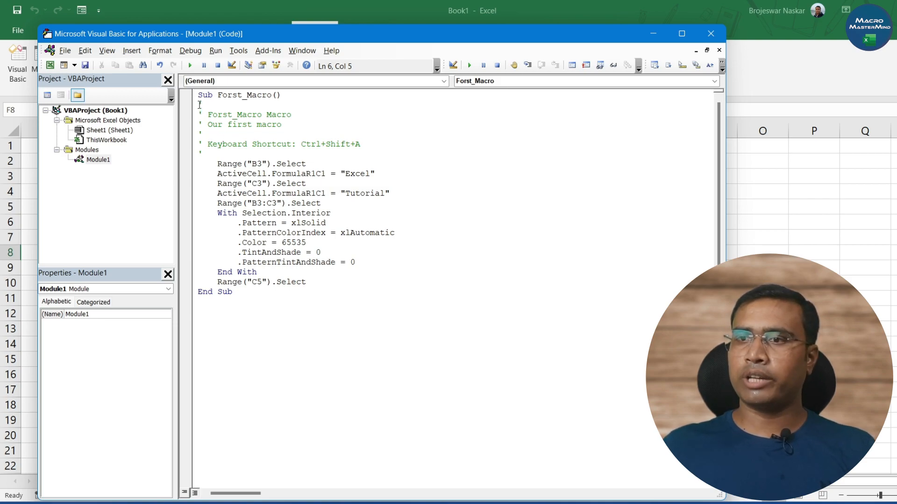
{"action": "left_click", "coordinate": [205, 126]}
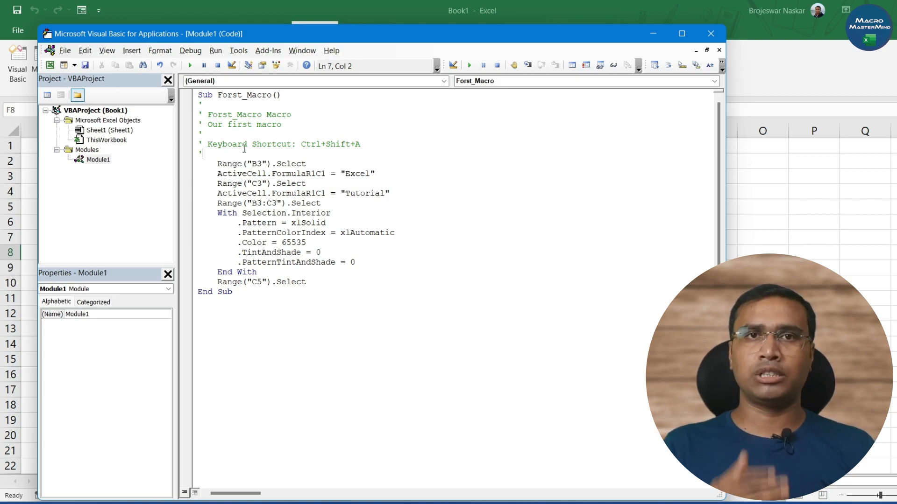
- Examine the recorded statements in Forst_Macro that select cells, enter the text and format the fill
{"action": "left_click", "coordinate": [327, 222]}
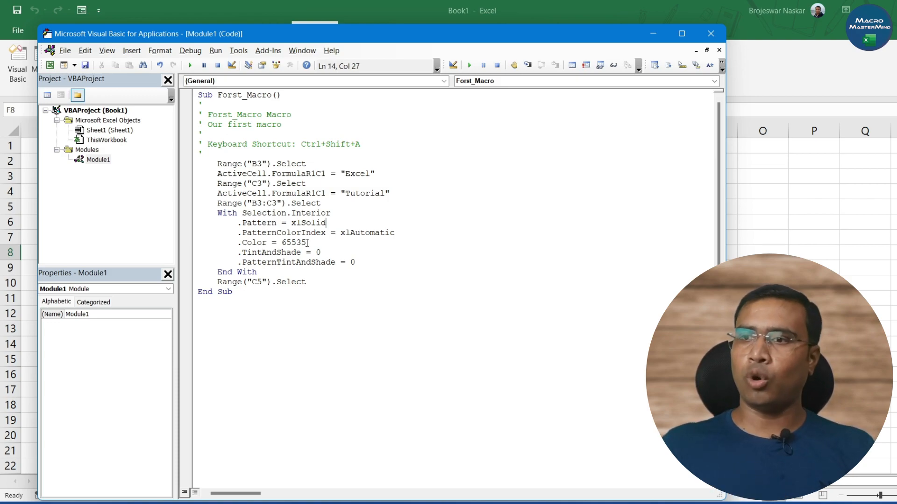
{"action": "left_click_drag", "start_coordinate": [201, 164], "coordinate": [301, 275]}
{"action": "left_click", "coordinate": [303, 216]}
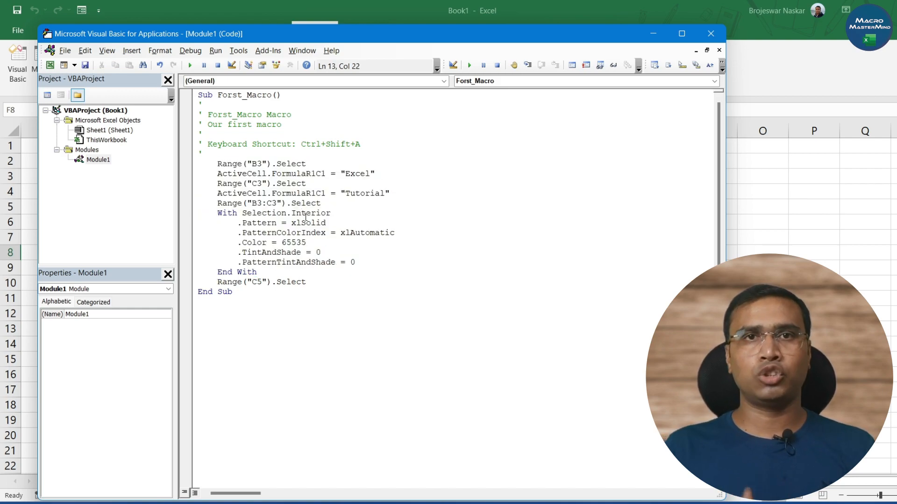